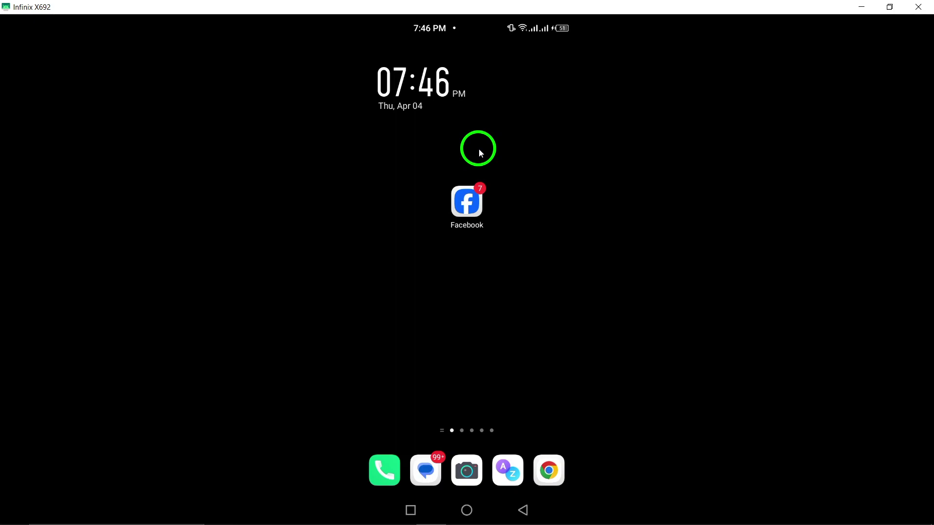
- Launch Facebook, dismiss the post composer, and open Pages from the main menu
click(467, 199)
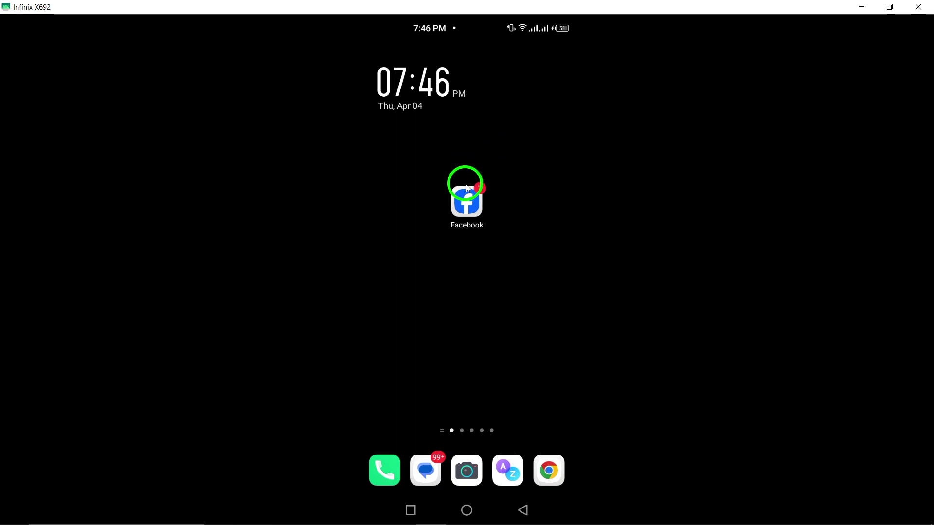
click(523, 139)
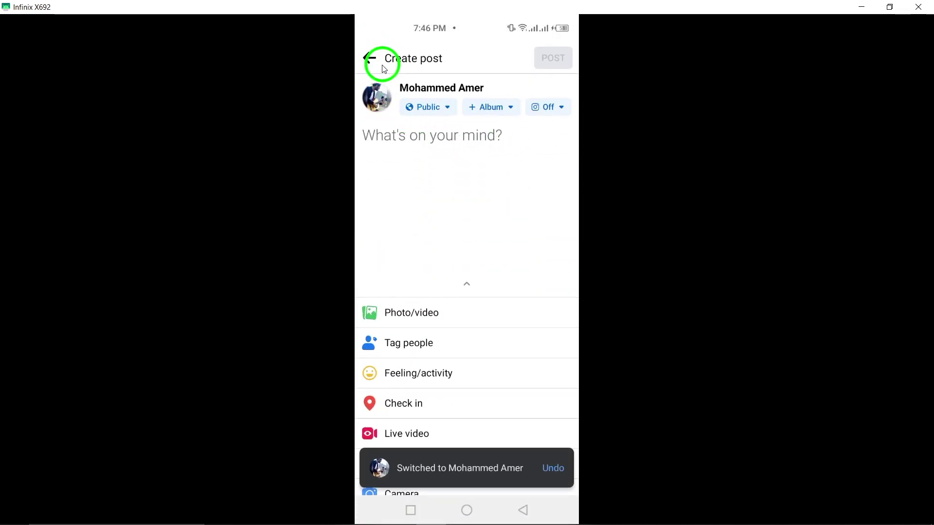
click(370, 58)
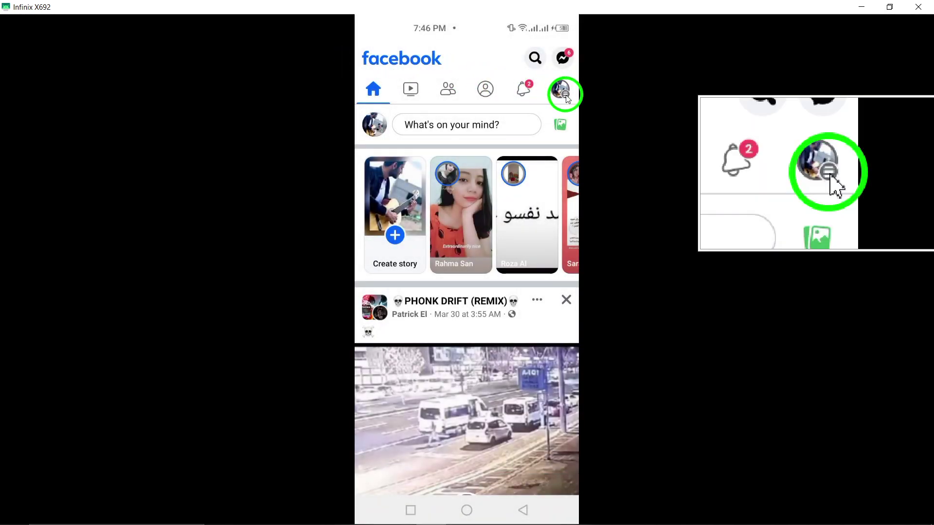
click(563, 93)
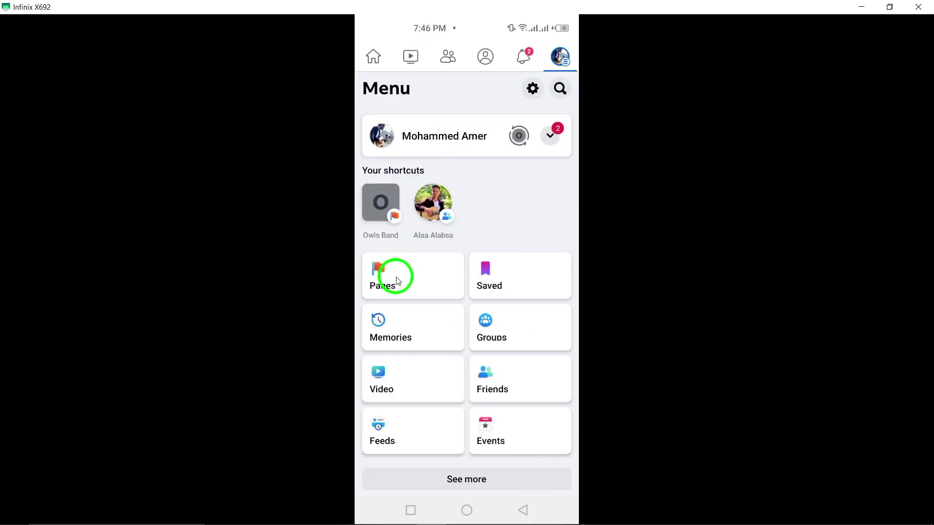
click(382, 284)
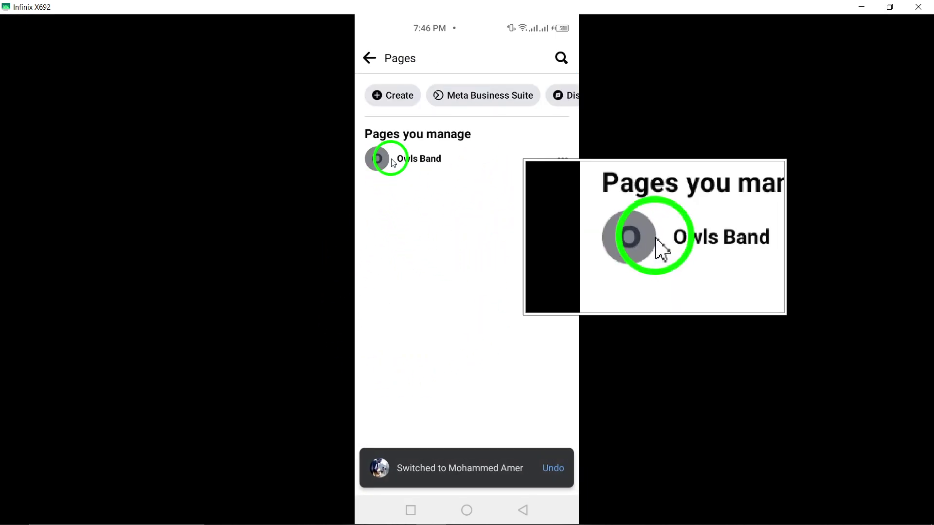
- Pick Owls Band under Pages you manage and switch to acting as it
click(433, 161)
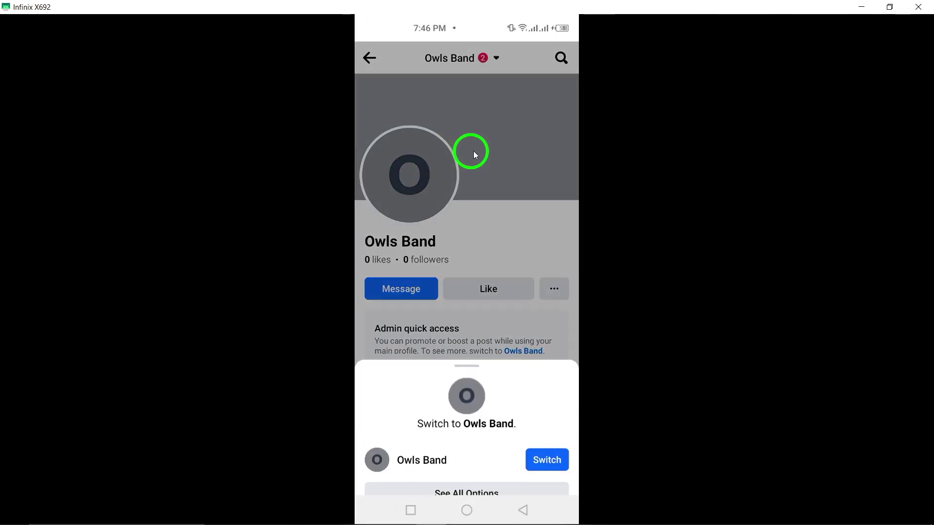
click(544, 440)
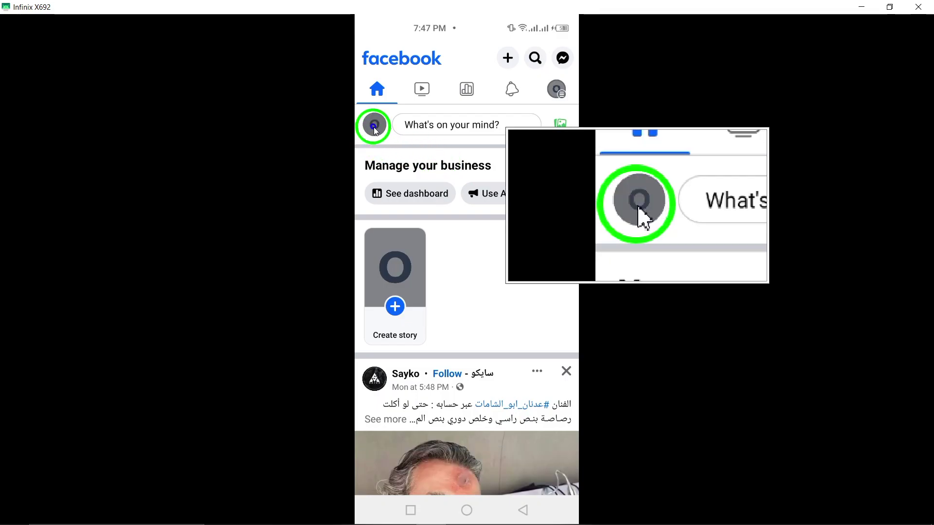
- Open the Owls Band profile editor and scroll down to its highlights and links sections
click(374, 127)
drag(484, 240, 484, 163)
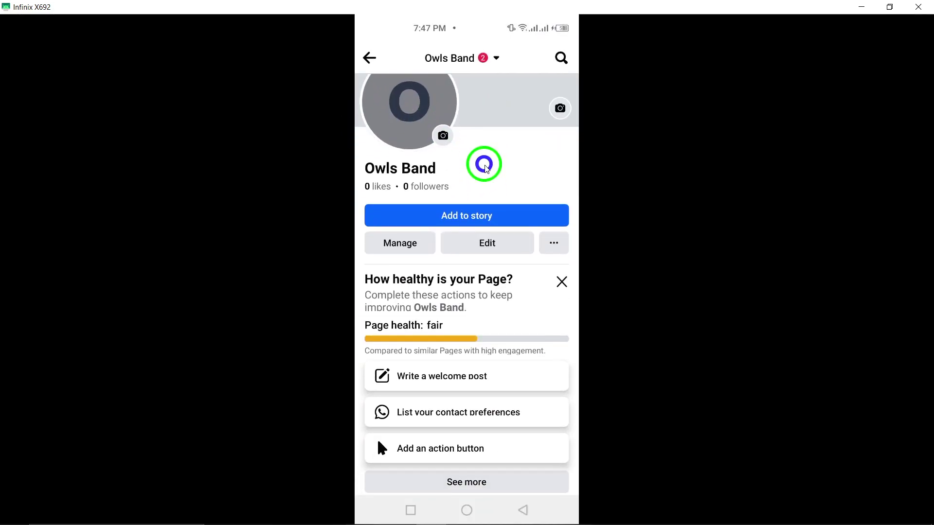
click(487, 247)
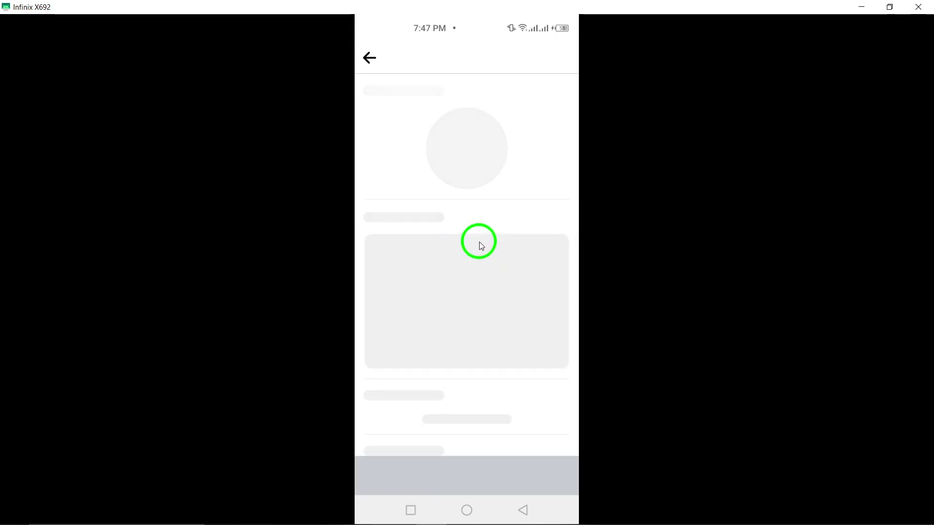
drag(464, 209, 460, 111)
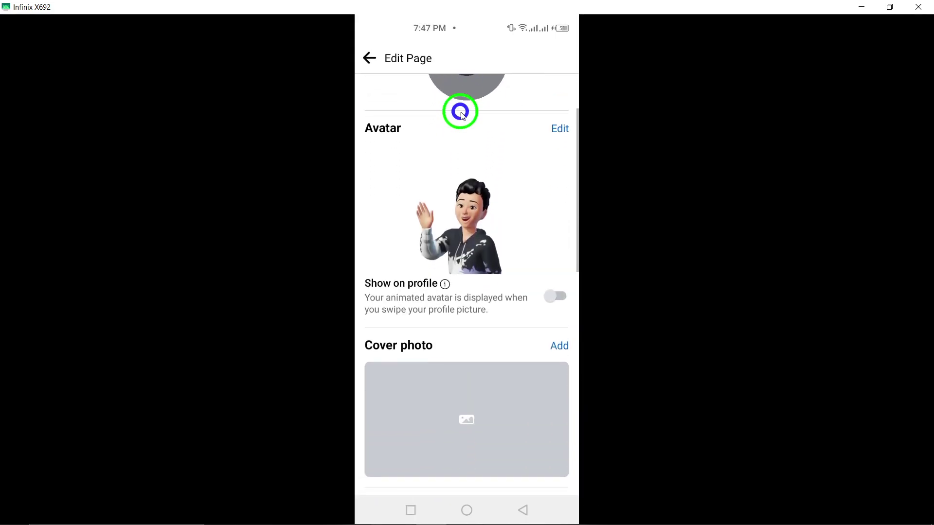
drag(444, 292, 440, 124)
mouse_move(415, 277)
mouse_down()
mouse_move(407, 163)
mouse_move(429, 158)
mouse_move(430, 109)
mouse_up()
drag(460, 293, 466, 123)
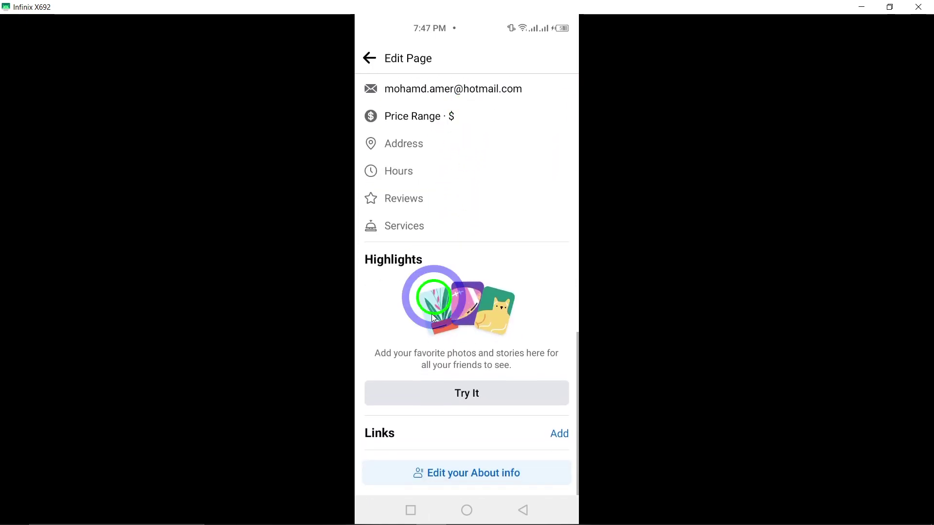
- Open Owls Band's About info, scroll to Basic info, and open the Price Range options
click(446, 469)
drag(451, 479, 453, 390)
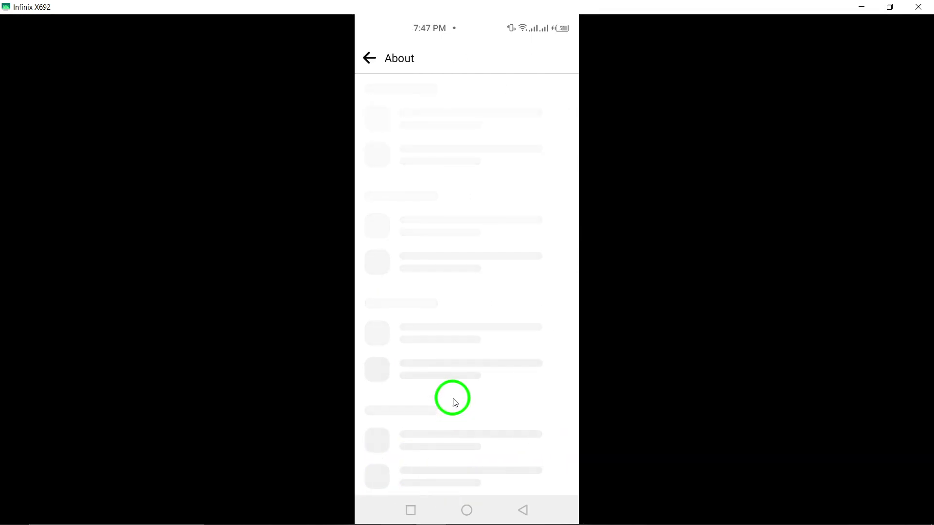
mouse_move(456, 290)
mouse_down()
mouse_move(469, 267)
mouse_move(467, 237)
mouse_move(443, 158)
mouse_up()
drag(451, 423, 465, 142)
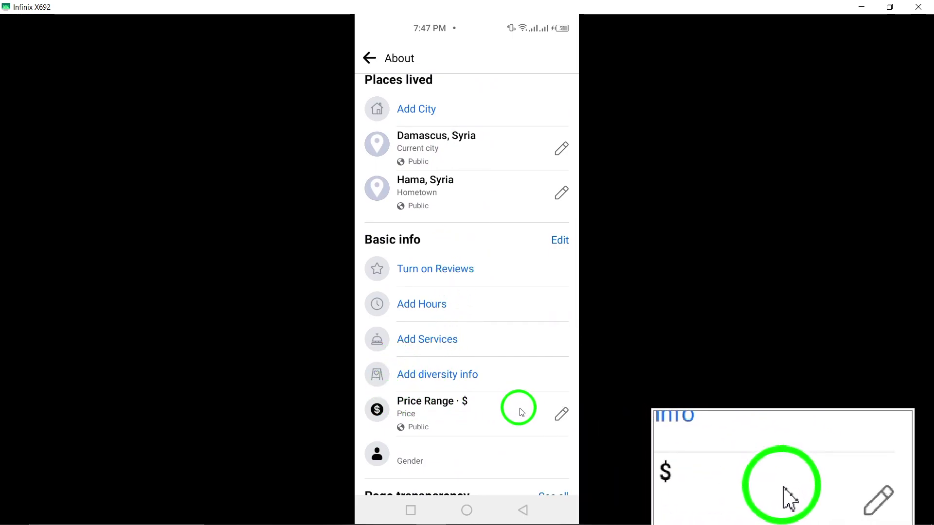
click(560, 416)
- Choose Edit Price and select the $$$ Expensive option instead of $ Cheap
click(406, 475)
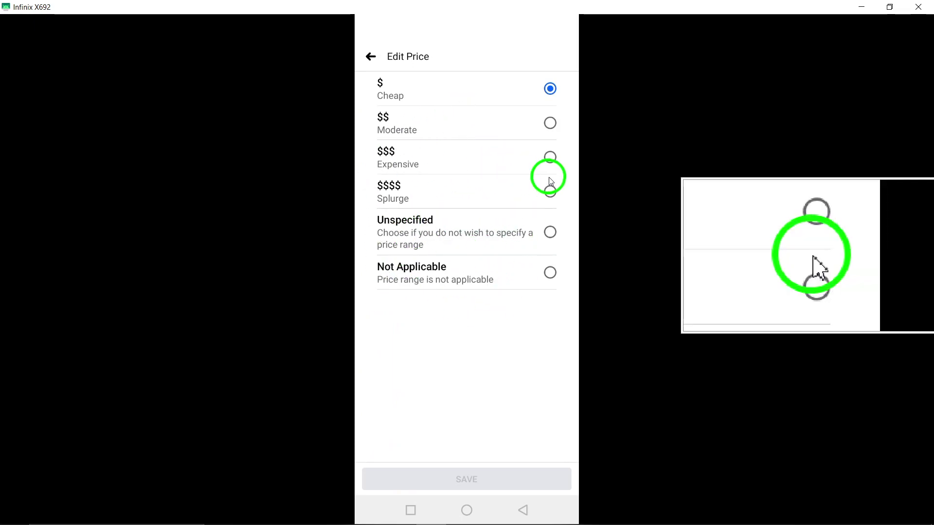
click(549, 159)
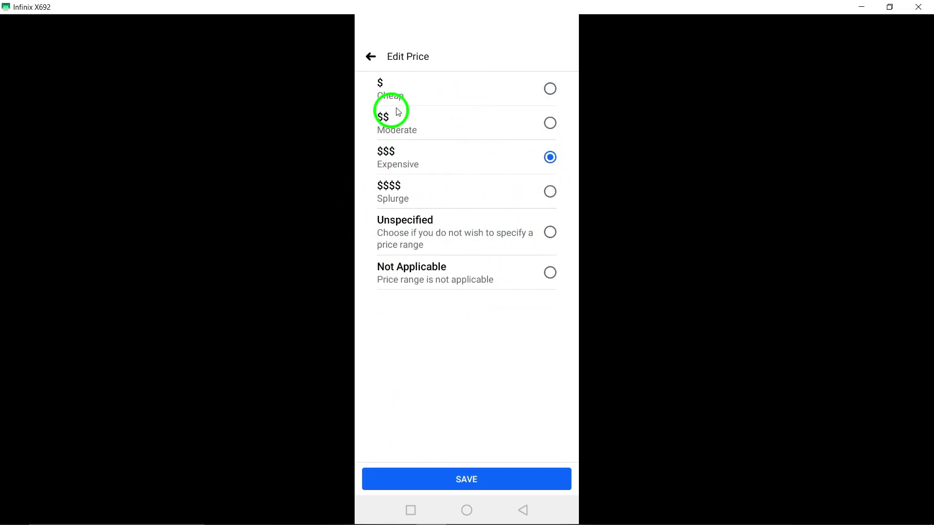